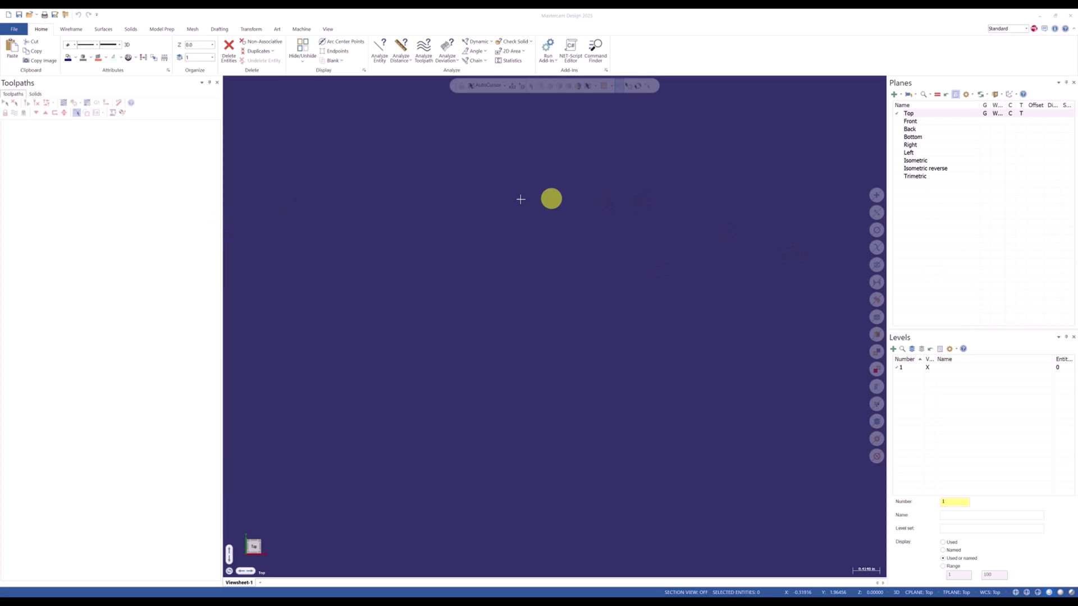
Bring up the graphics area's shortcut menu in Mastercam 2025 and dismiss it without running a command.
right_click(362, 179)
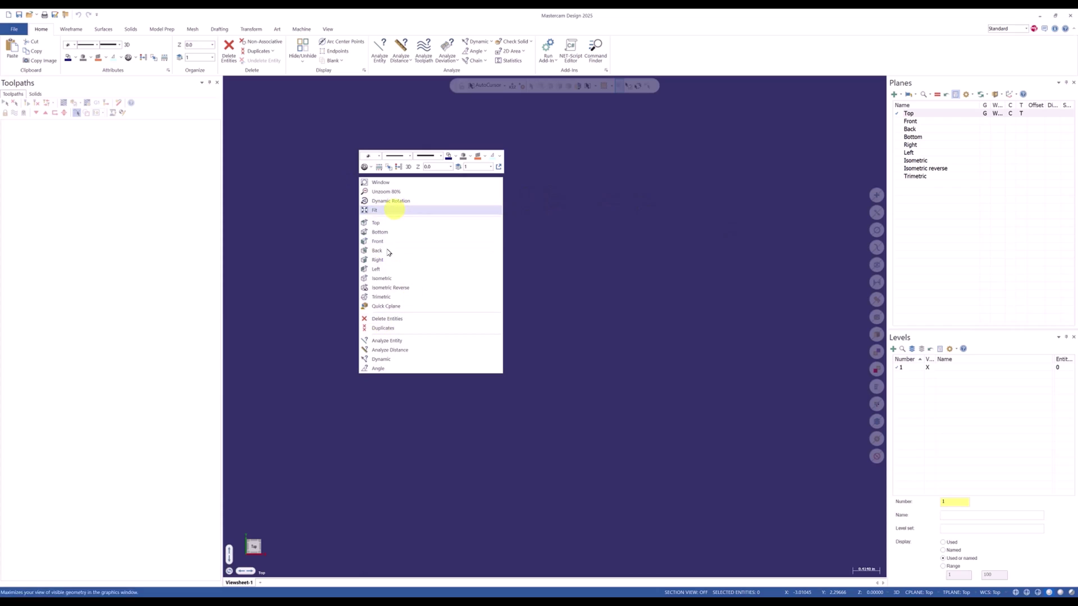
click(626, 285)
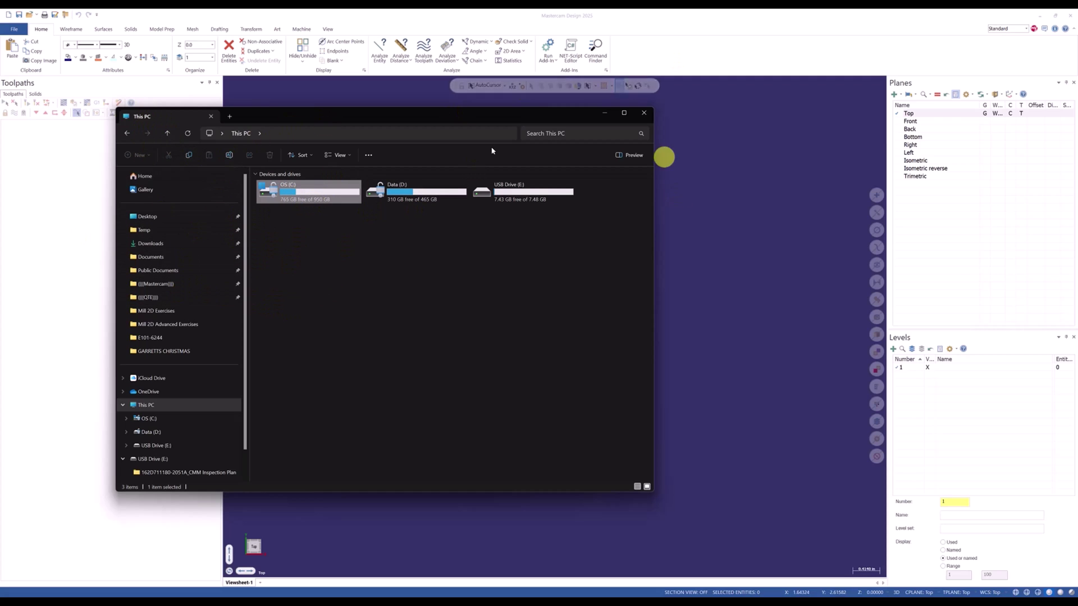
Move the File Explorer window and open OS (C:) > Users > user profile > Documents.
drag(373, 119, 411, 135)
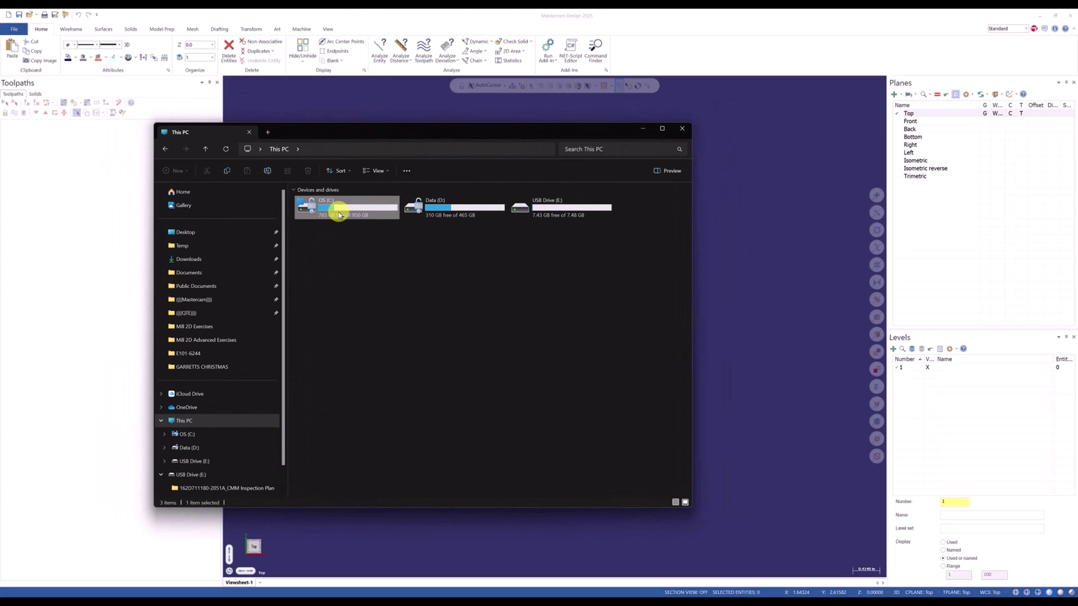
double_click(340, 215)
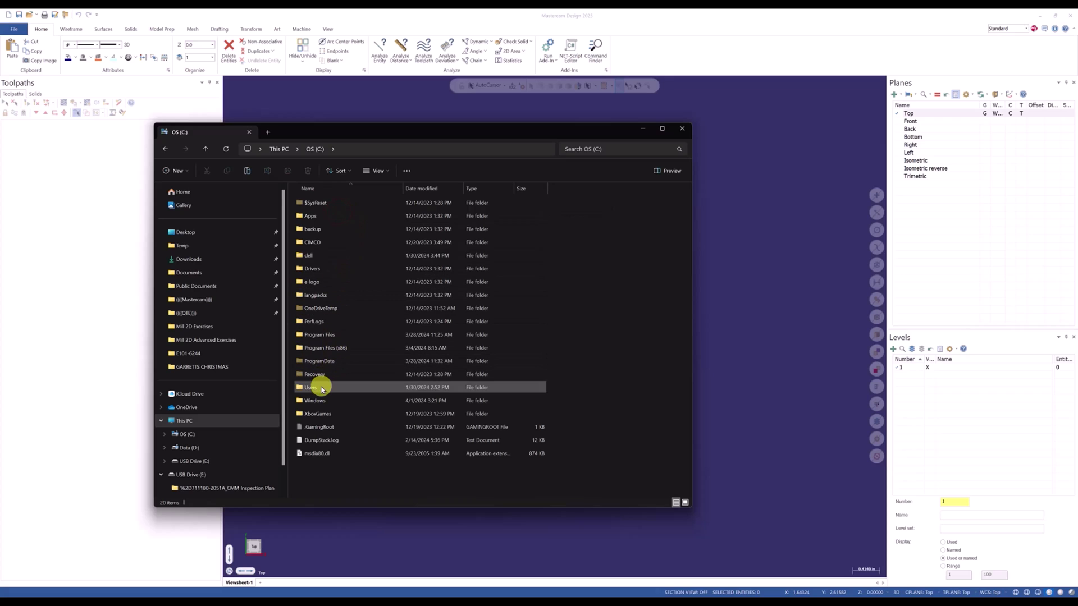
double_click(322, 389)
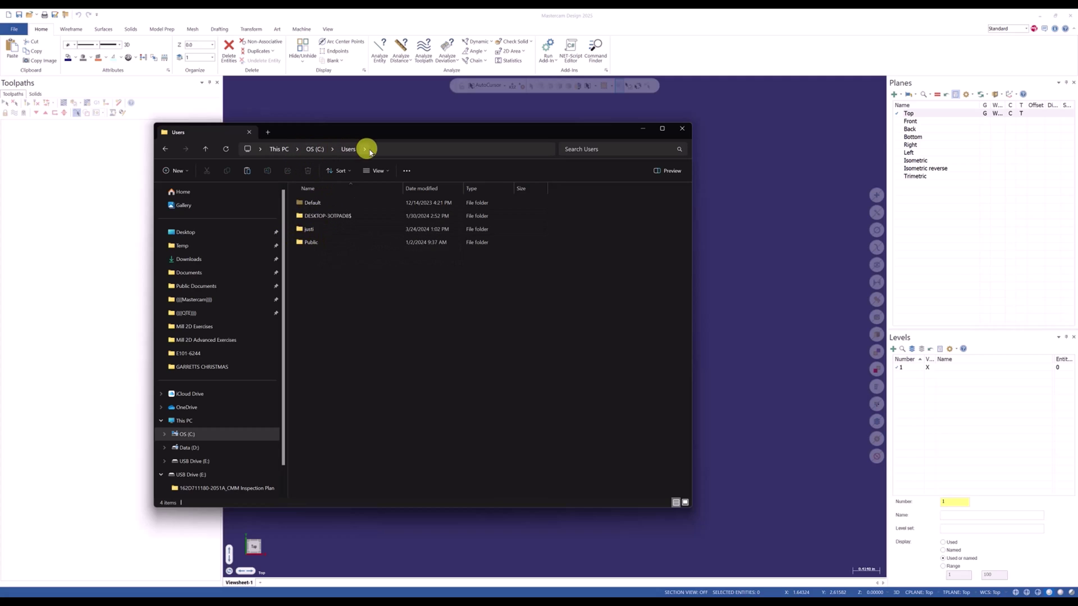
double_click(310, 233)
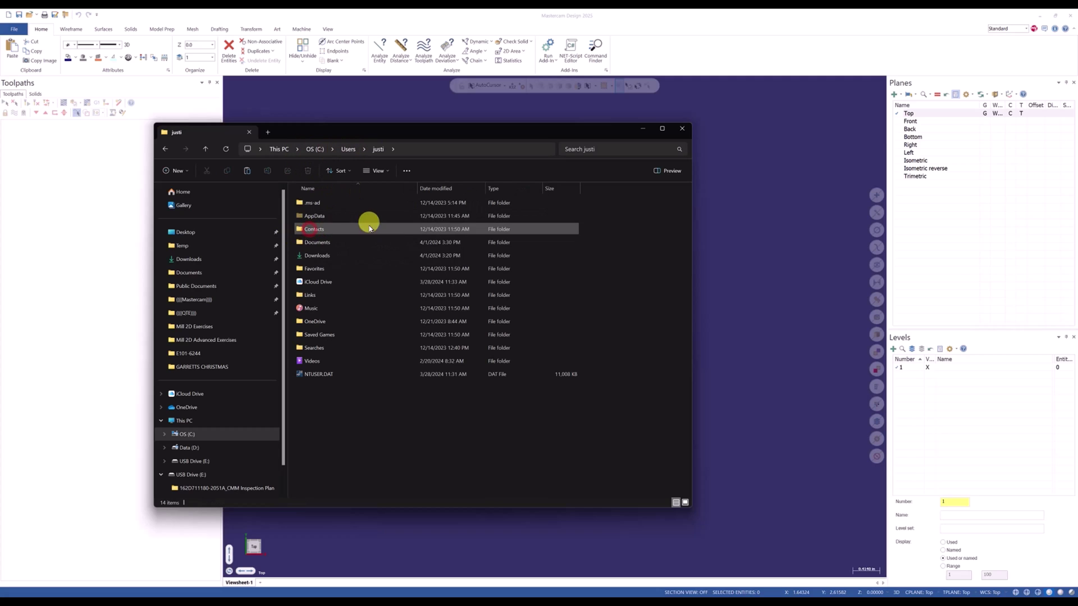
click(320, 246)
double_click(319, 244)
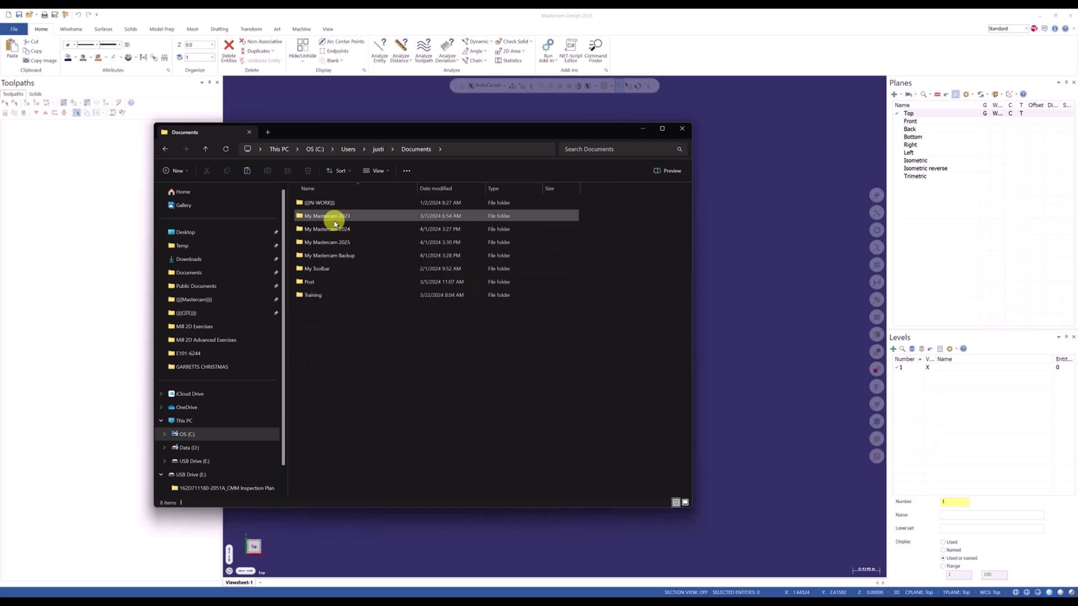
Add a second File Explorer tab showing Home, checking the Documents tab in between.
click(267, 132)
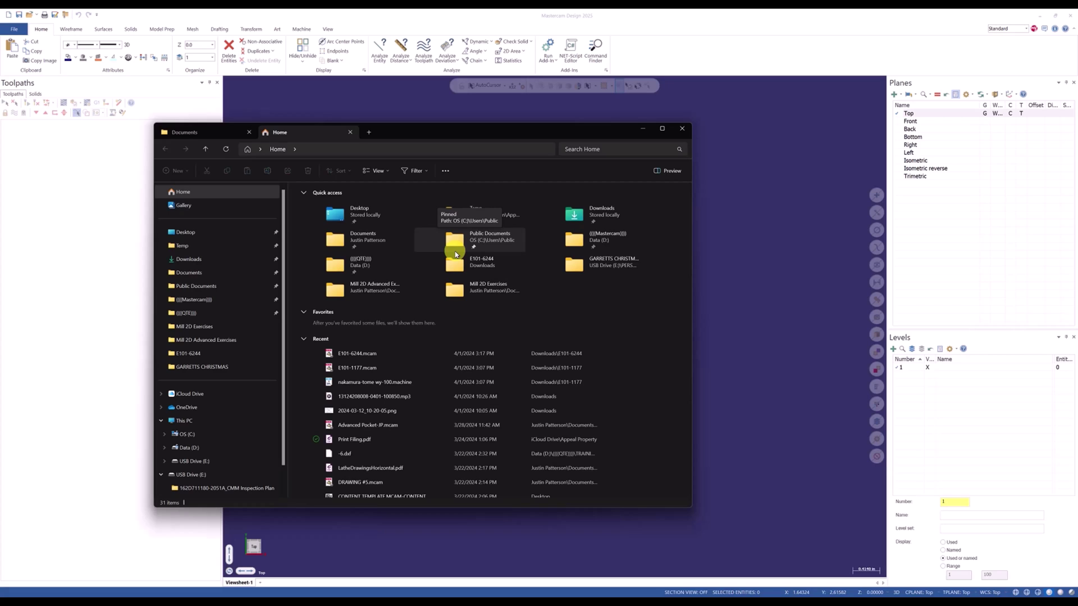
click(179, 132)
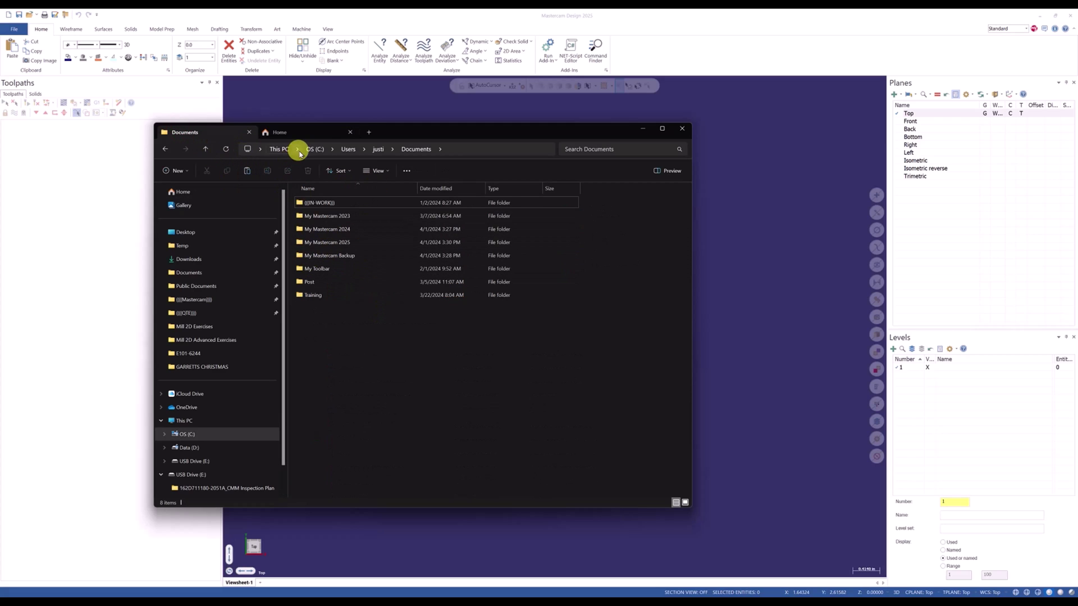
click(297, 133)
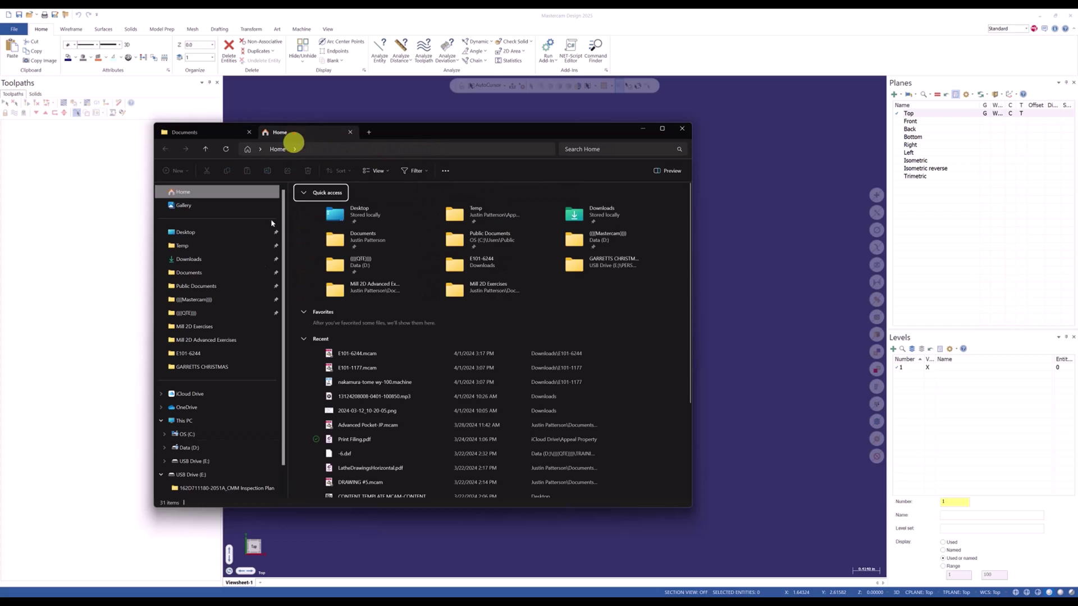
Find My Mastercam 2025 in OneDrive's Documents, skip OneDrive setup, then return to local Documents.
click(187, 409)
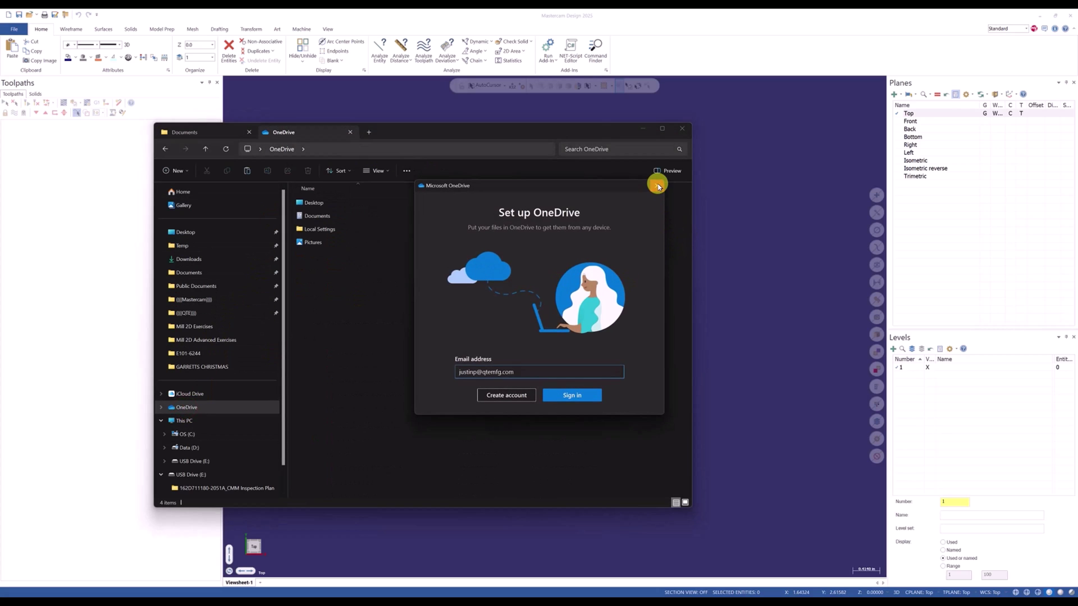
click(655, 188)
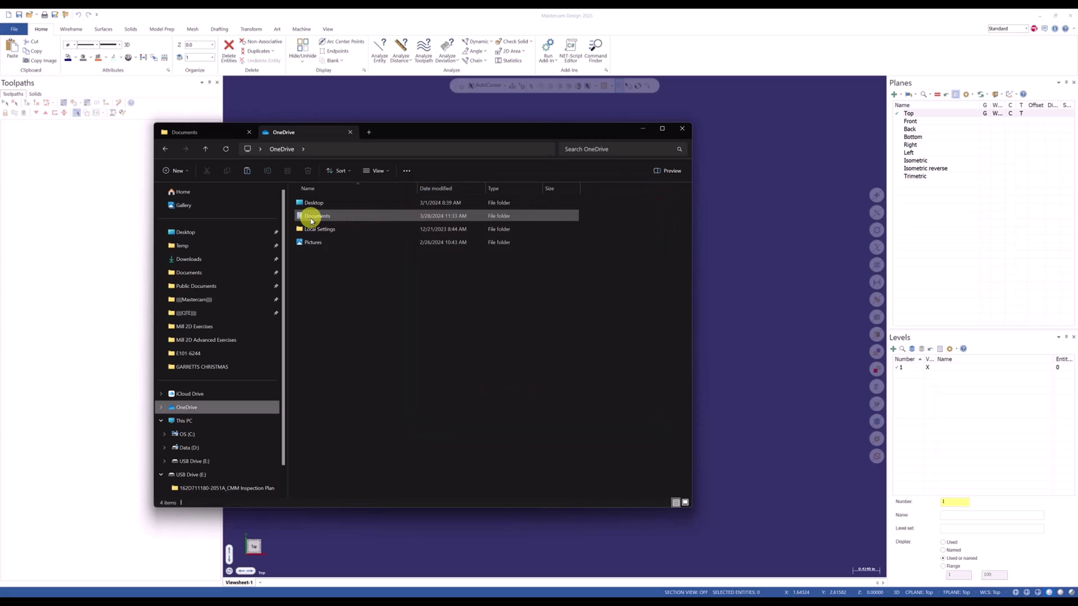
double_click(309, 216)
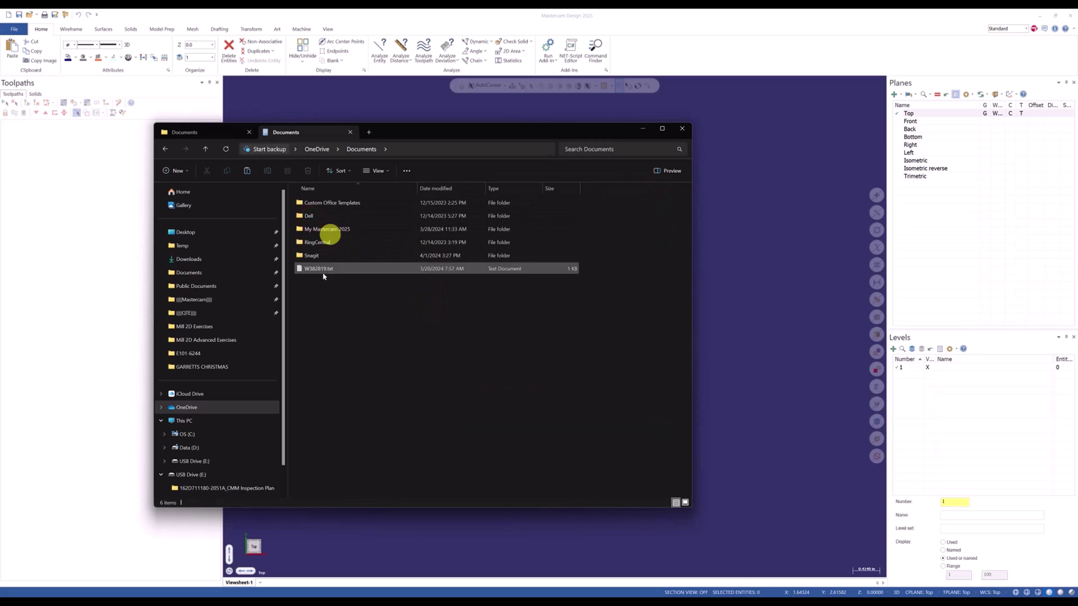
click(332, 231)
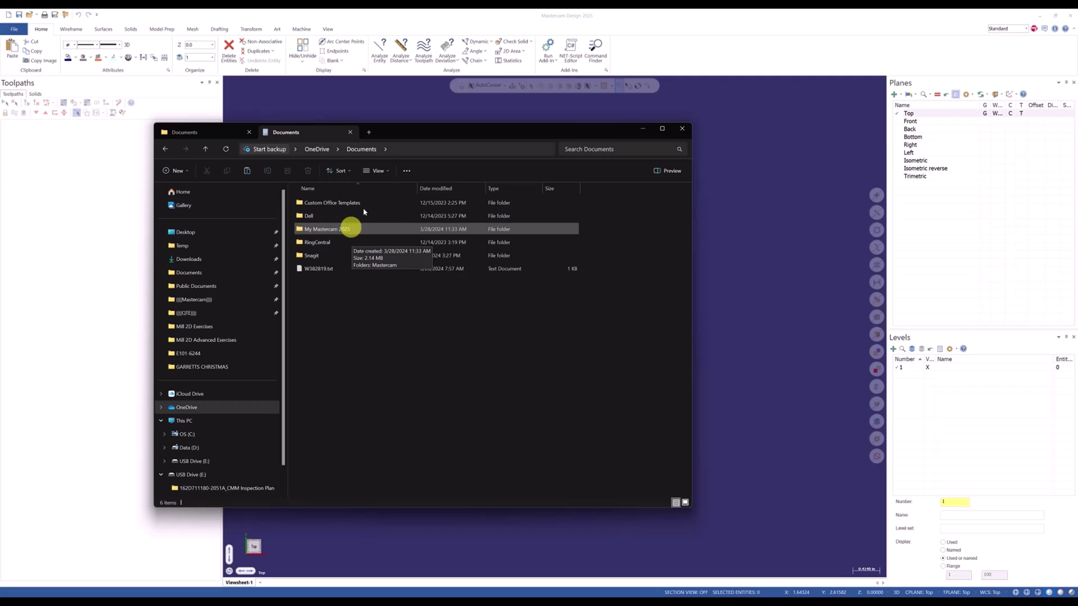
click(202, 133)
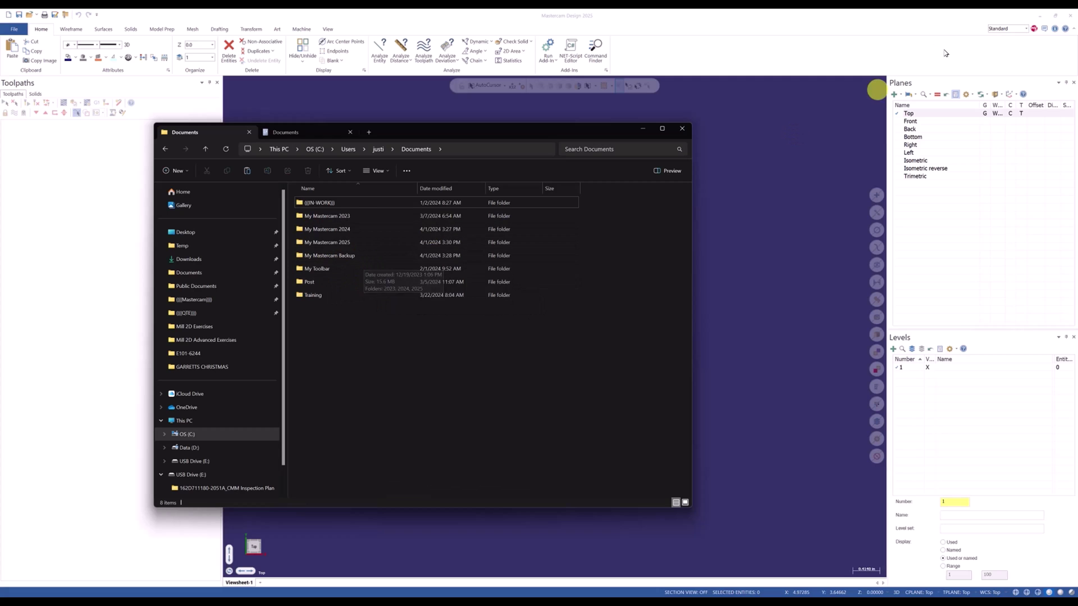
Close Mastercam 2025 and inspect My Mastercam 2025 > Mastercam > CONFIG in Documents.
click(1066, 35)
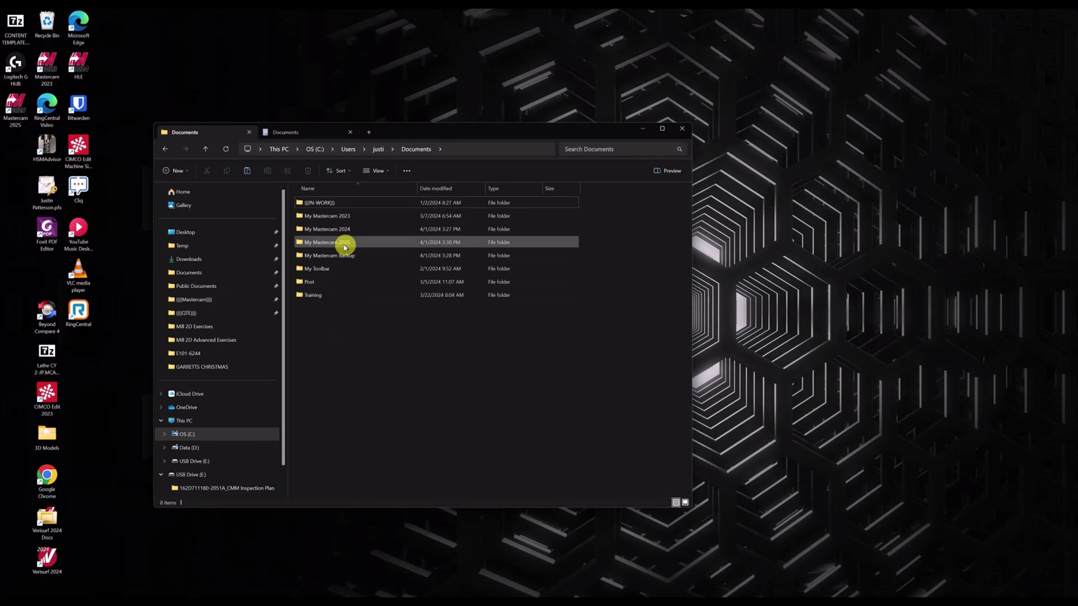
click(342, 242)
double_click(340, 242)
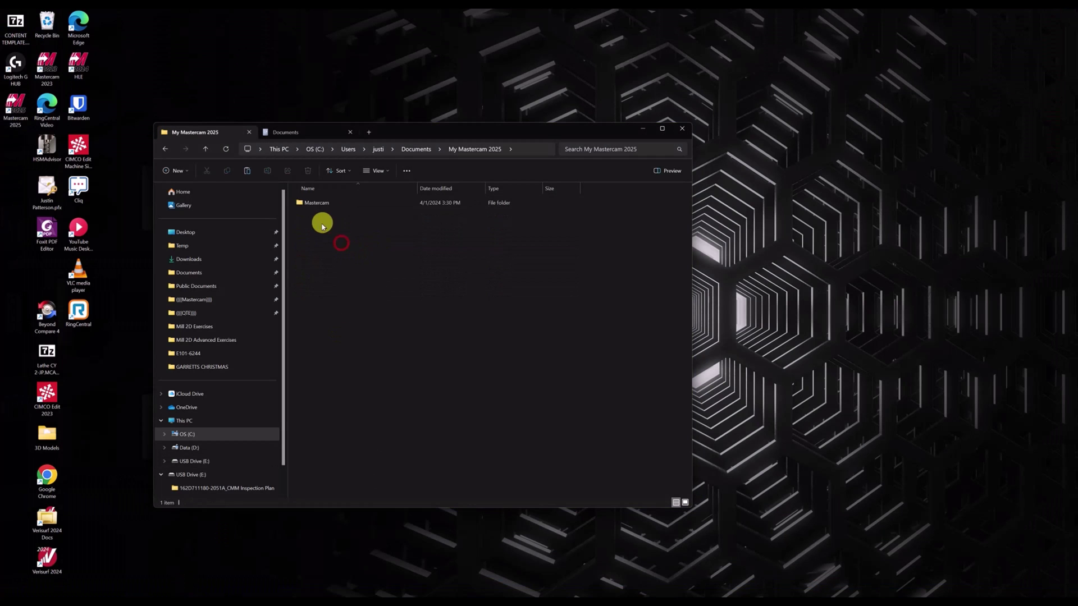
double_click(314, 203)
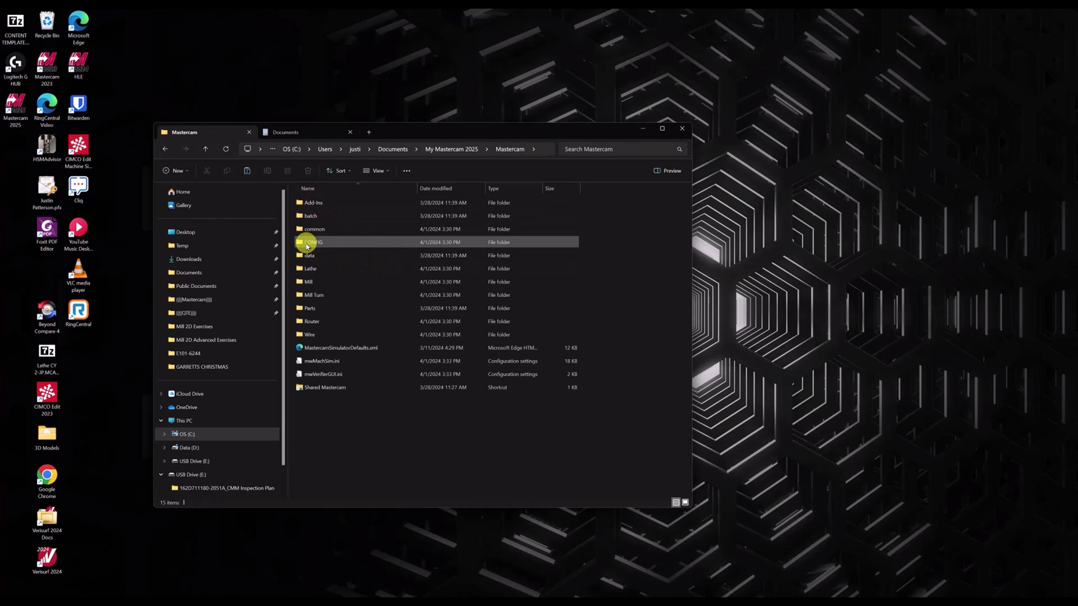
double_click(310, 242)
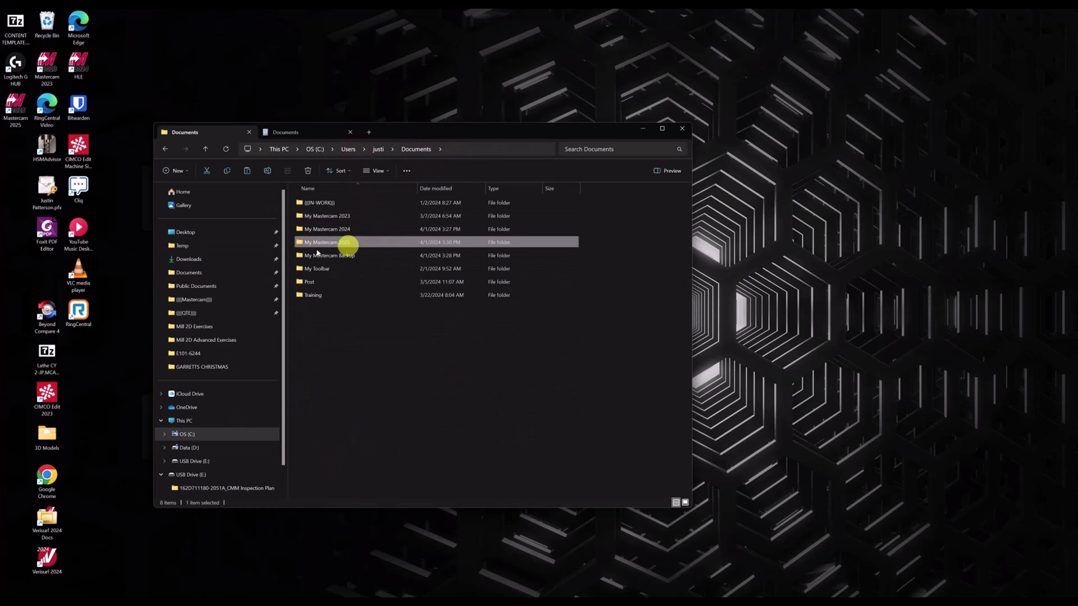
Check the Mastercam > Mill > NC subfolders, then delete My Mastercam 2025 from Documents.
double_click(321, 247)
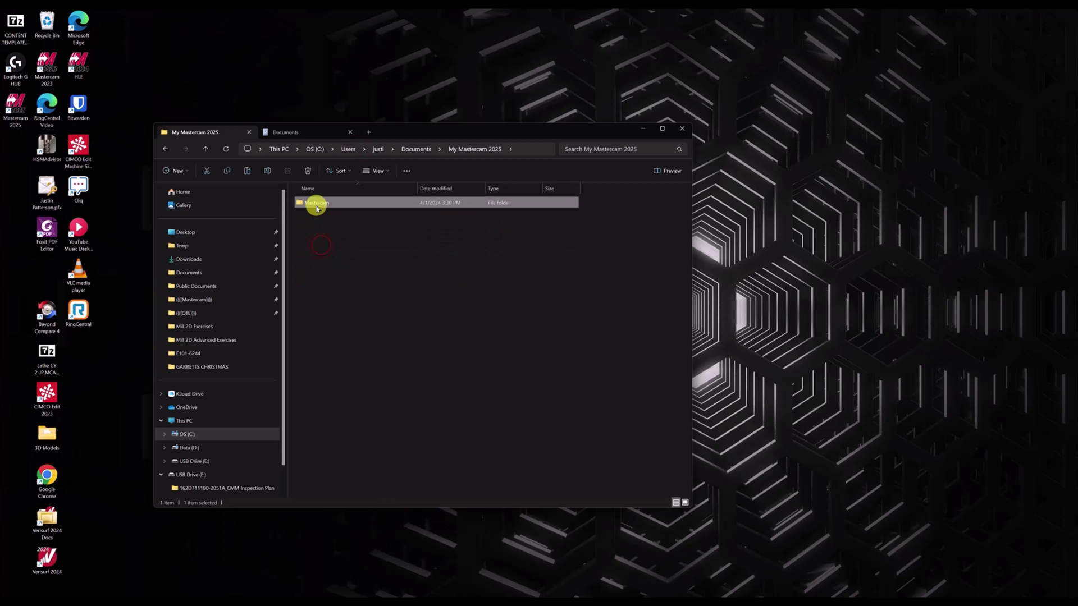
double_click(315, 204)
double_click(311, 281)
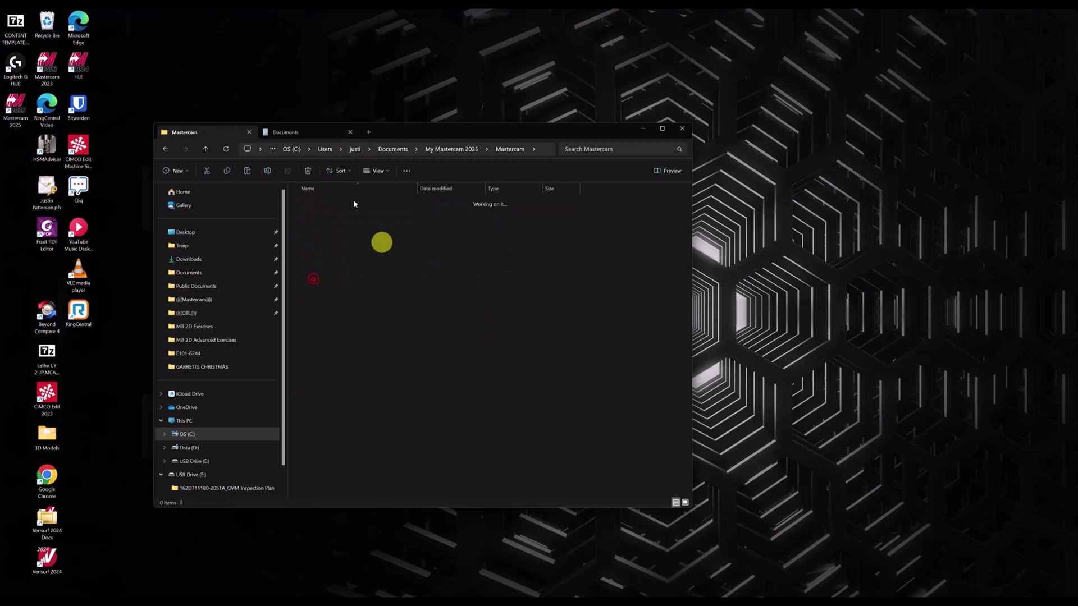
double_click(318, 209)
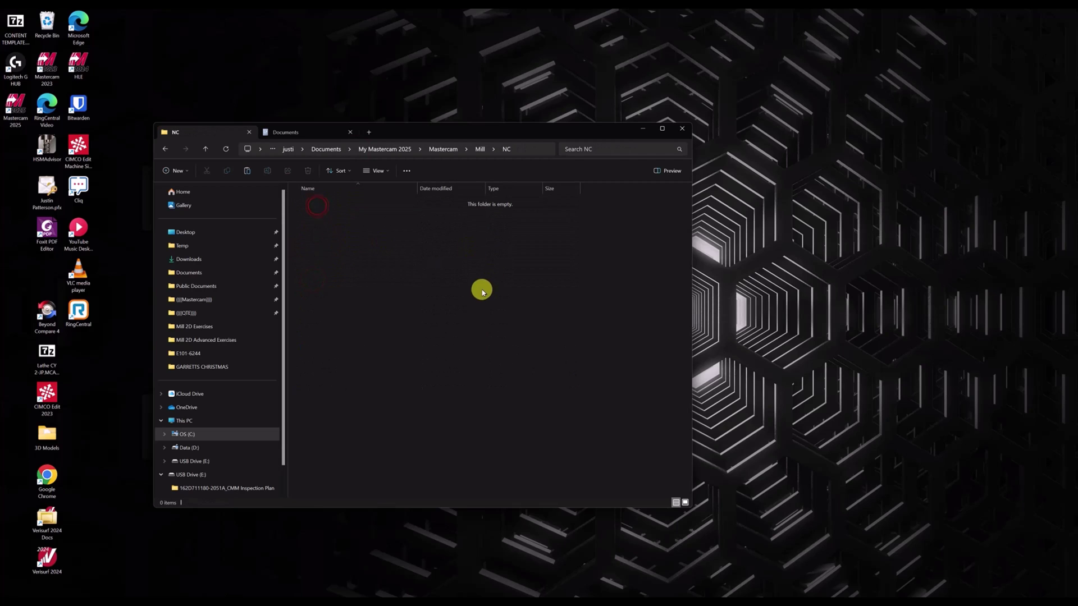
key(alt+Left)
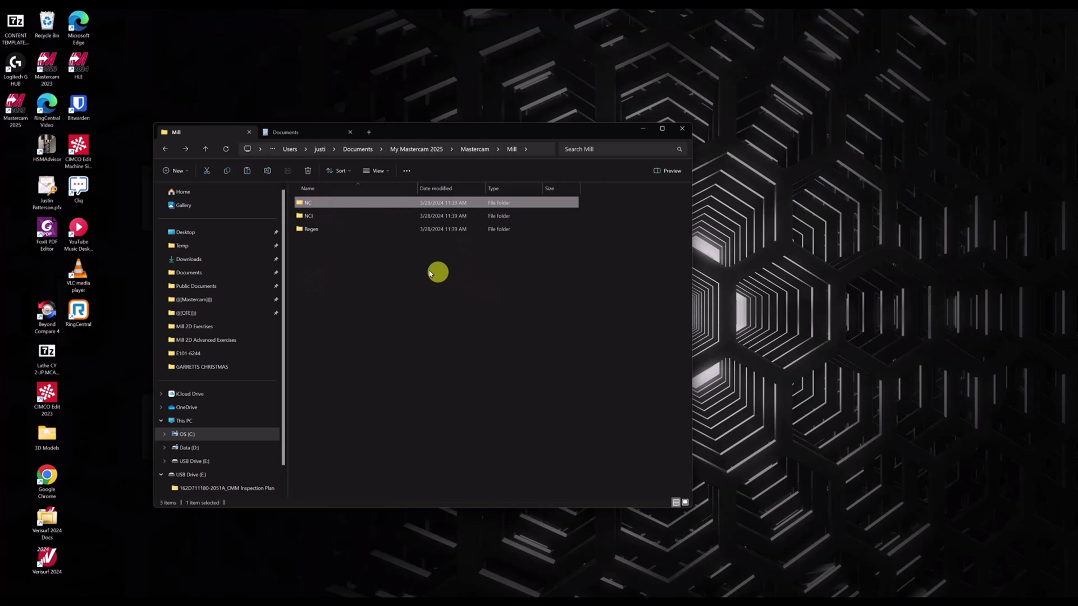
click(362, 149)
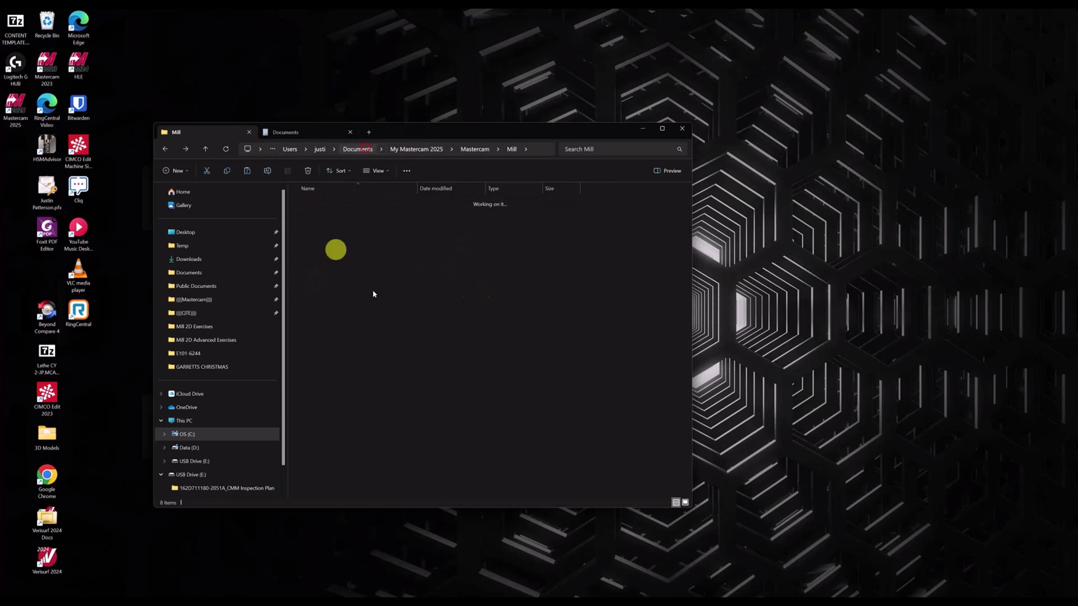
click(331, 242)
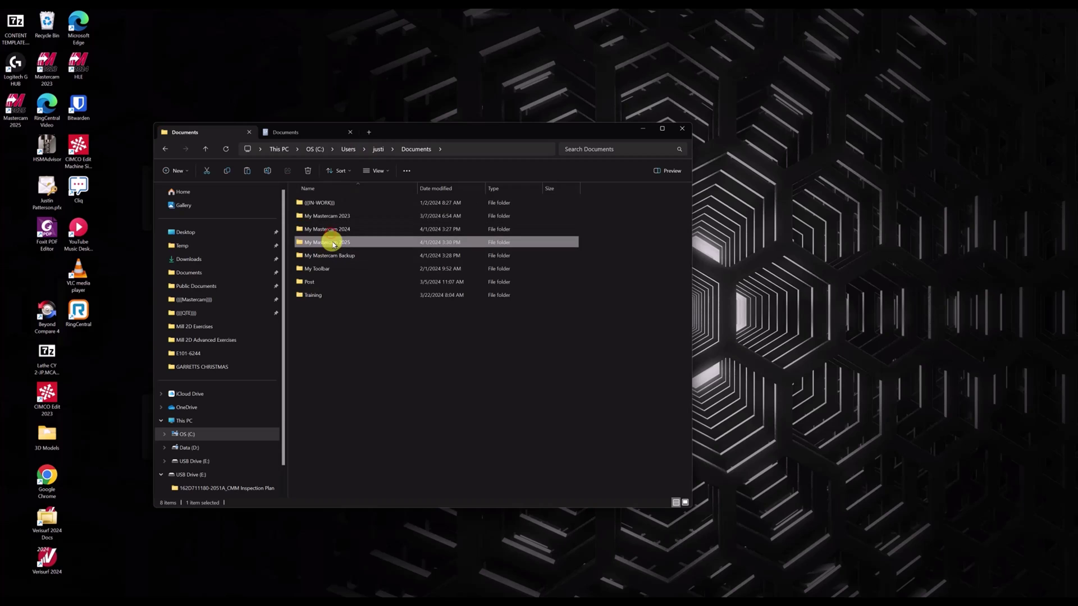
key(Delete)
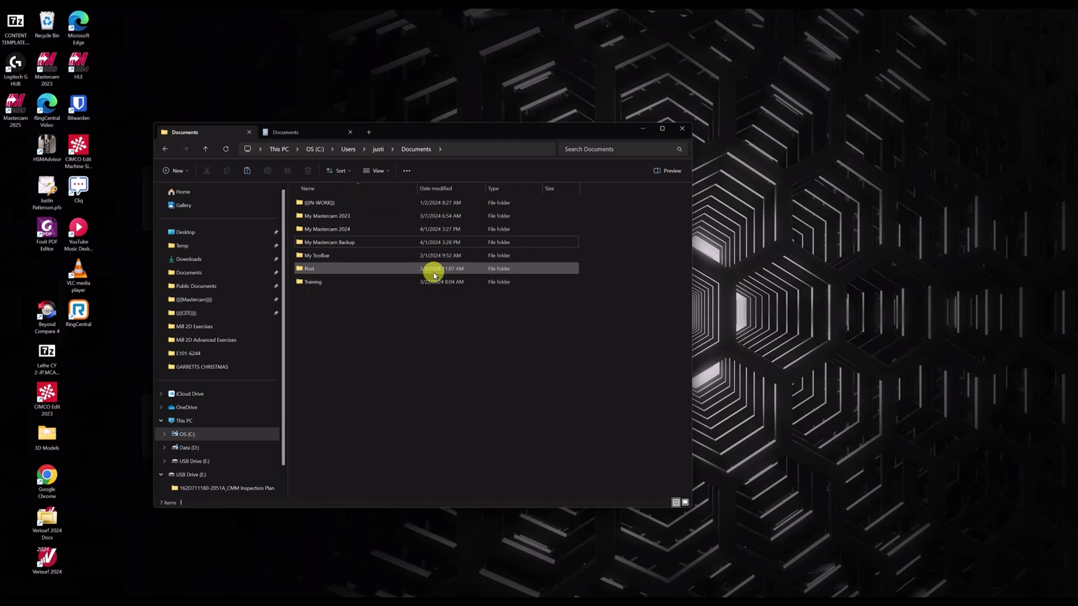
Launch Mastercam 2025 from its desktop shortcut to see the default layout, then close it.
click(16, 112)
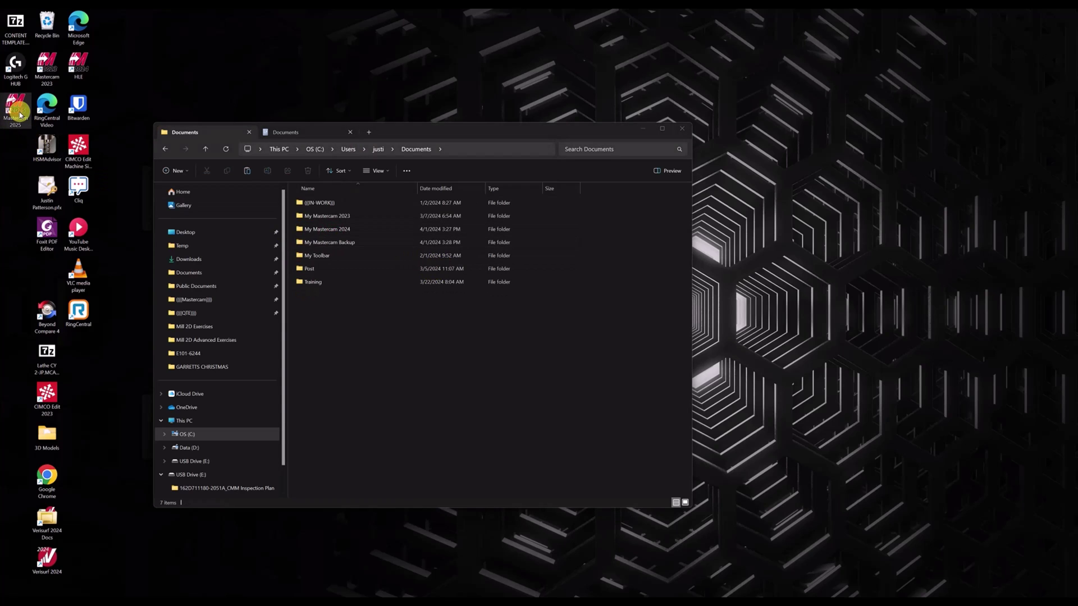
double_click(20, 114)
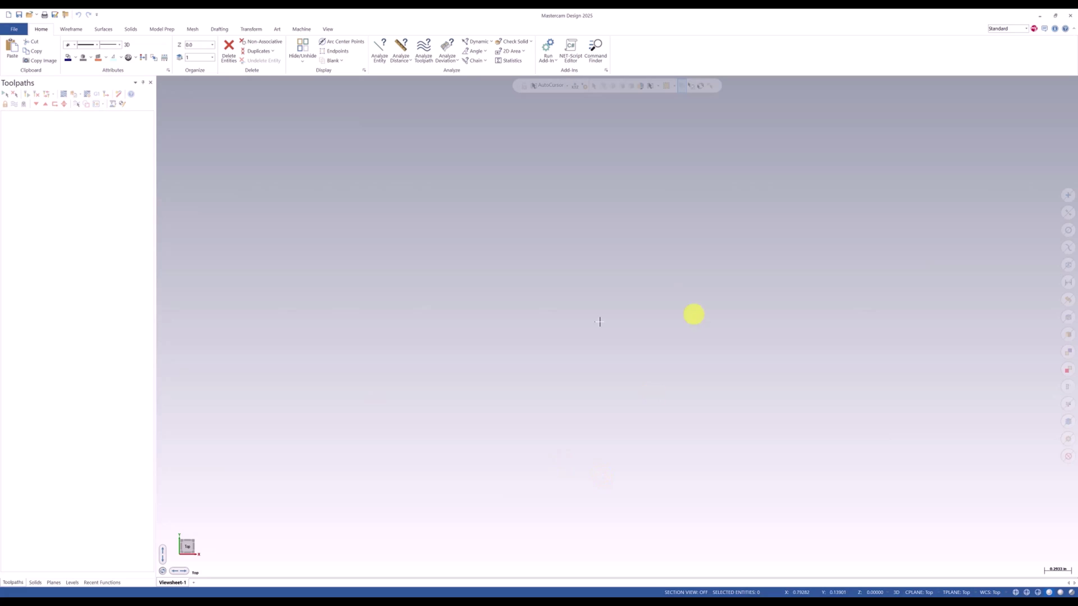
click(1070, 15)
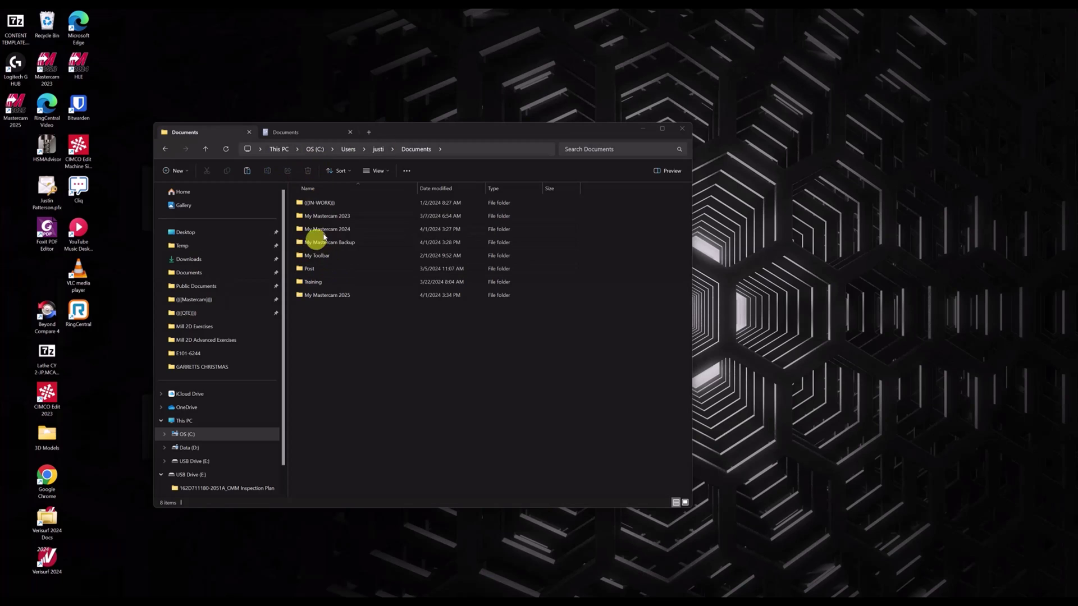
Delete the recreated My Mastercam 2025 folder and look inside My Mastercam Backup.
click(340, 295)
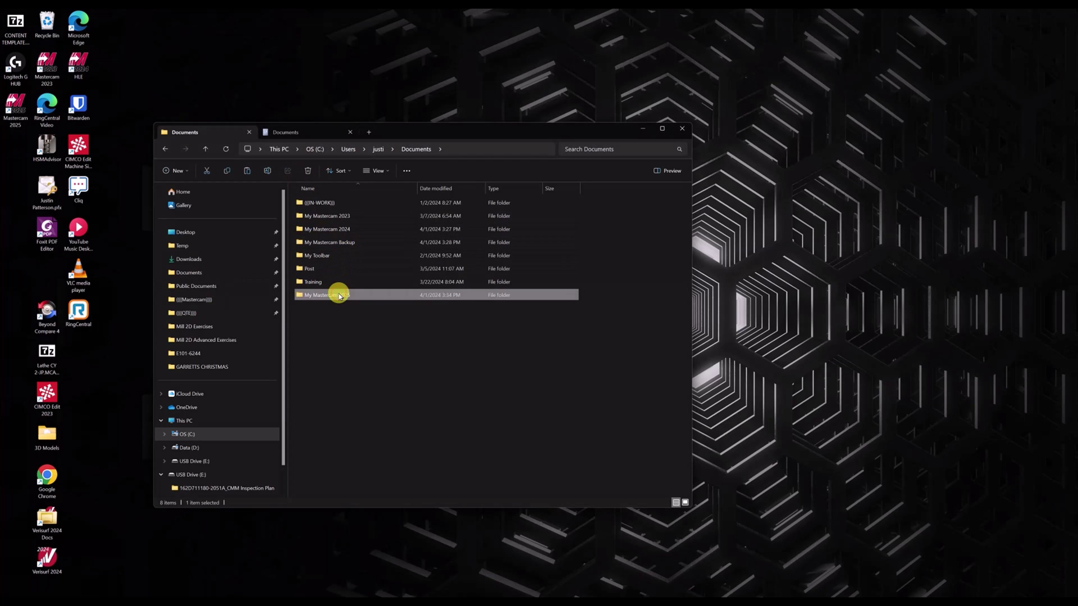
key(Delete)
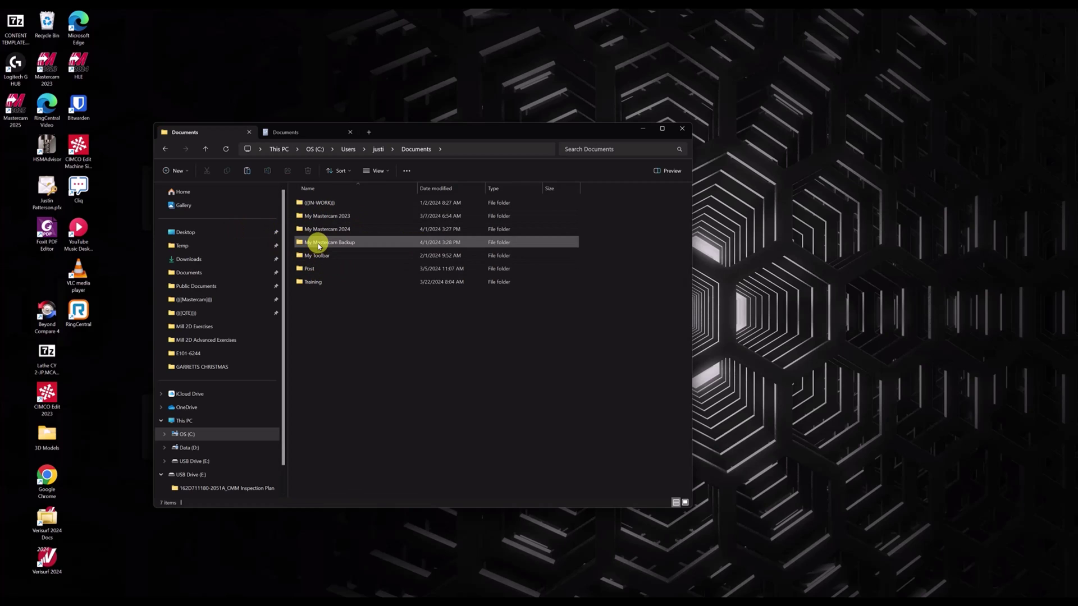
double_click(314, 242)
key(alt+Left)
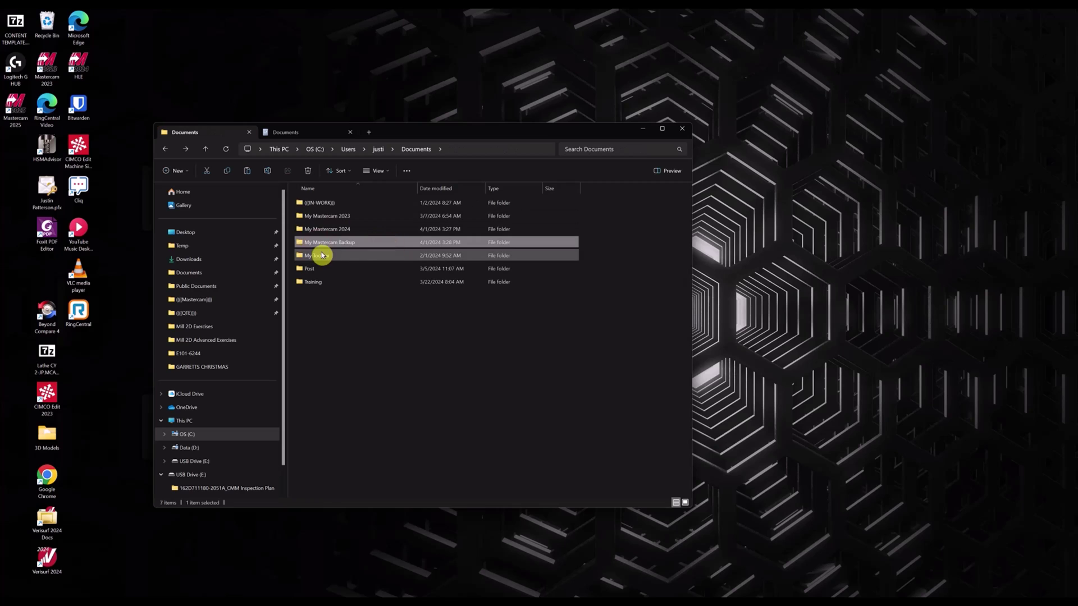
mouse_move(335, 249)
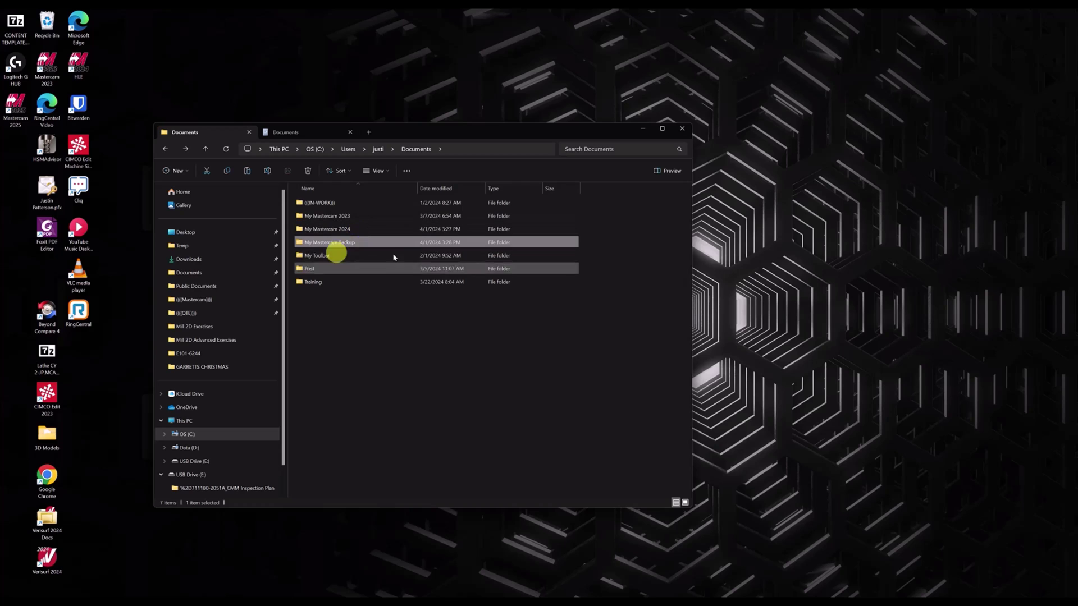
Copy the My Mastercam 2025 folder from My Mastercam Backup > 2025 > 4k.
double_click(339, 248)
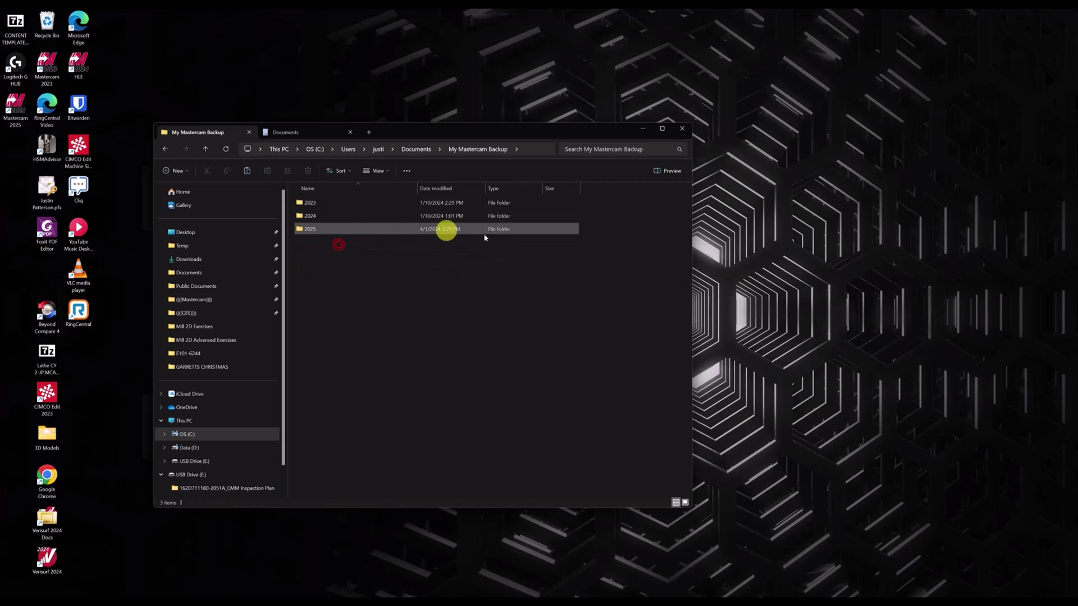
double_click(308, 230)
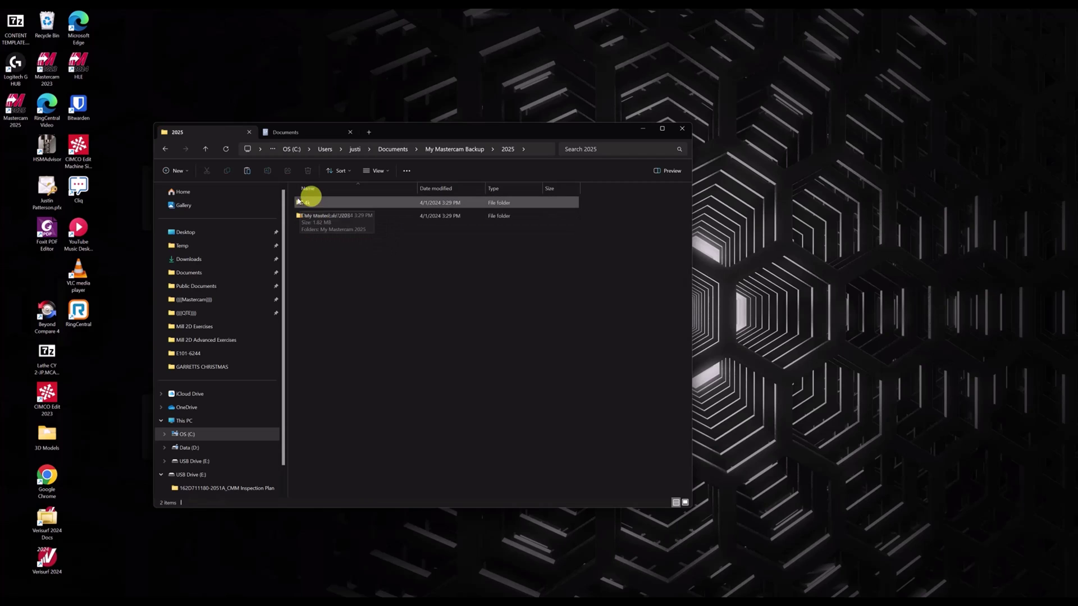
double_click(307, 202)
click(326, 204)
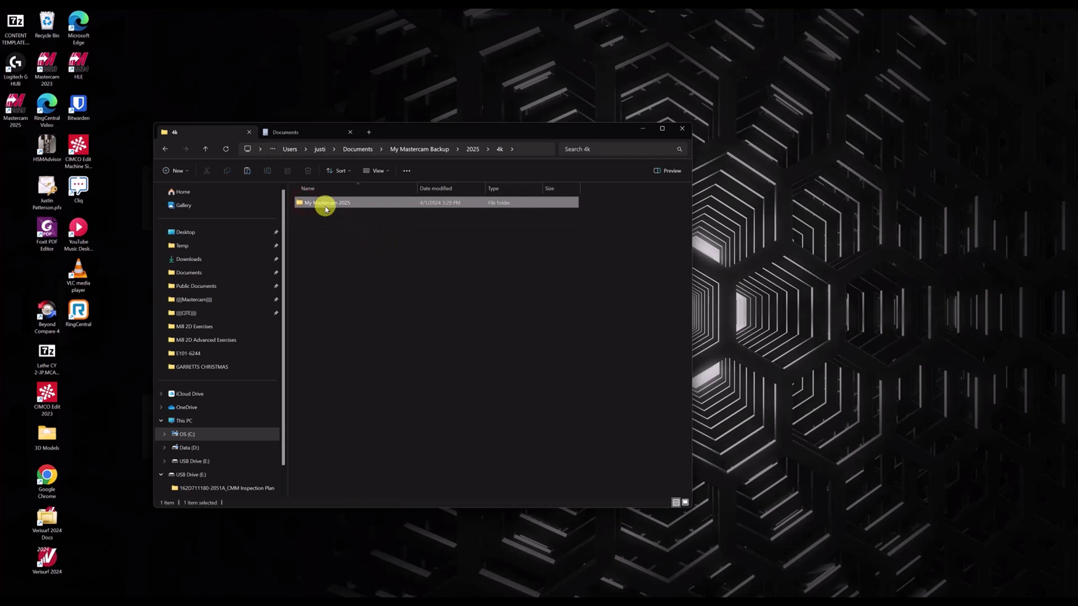
right_click(327, 206)
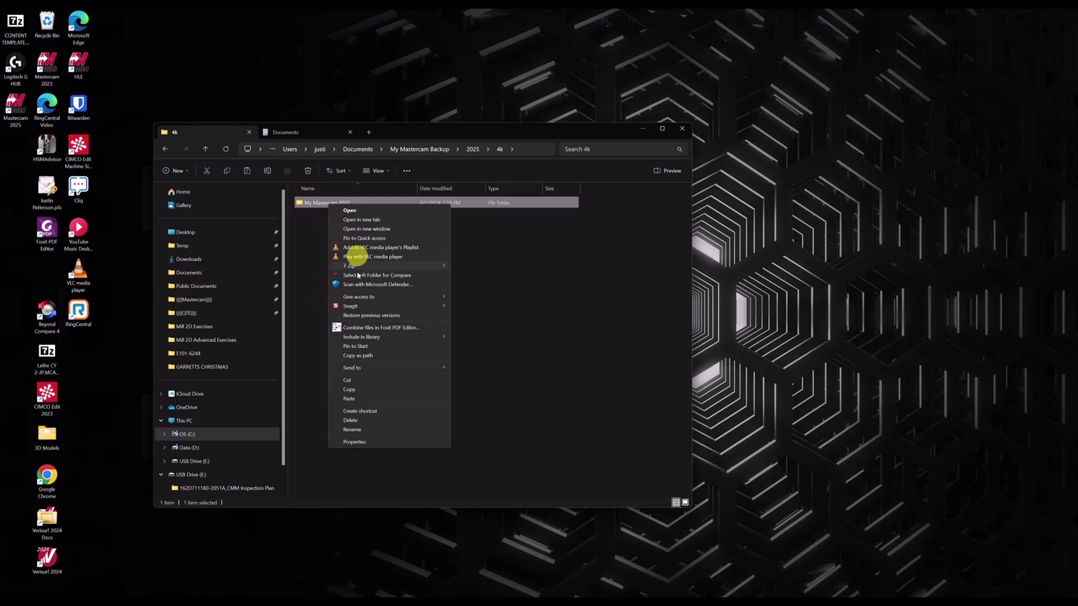
click(357, 389)
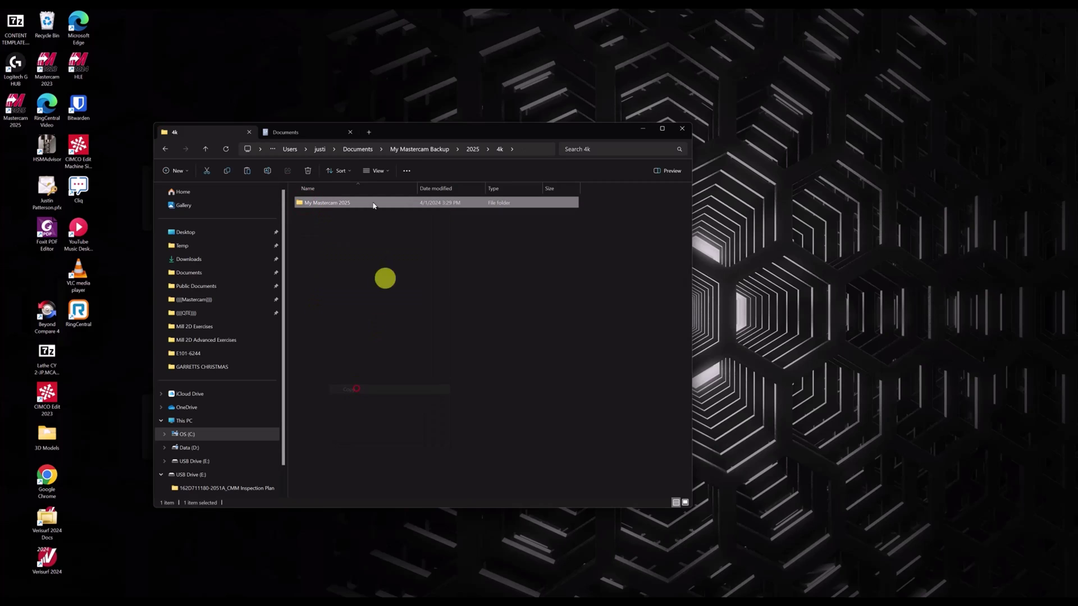
Paste the copied My Mastercam 2025 folder into Documents.
click(358, 148)
right_click(343, 342)
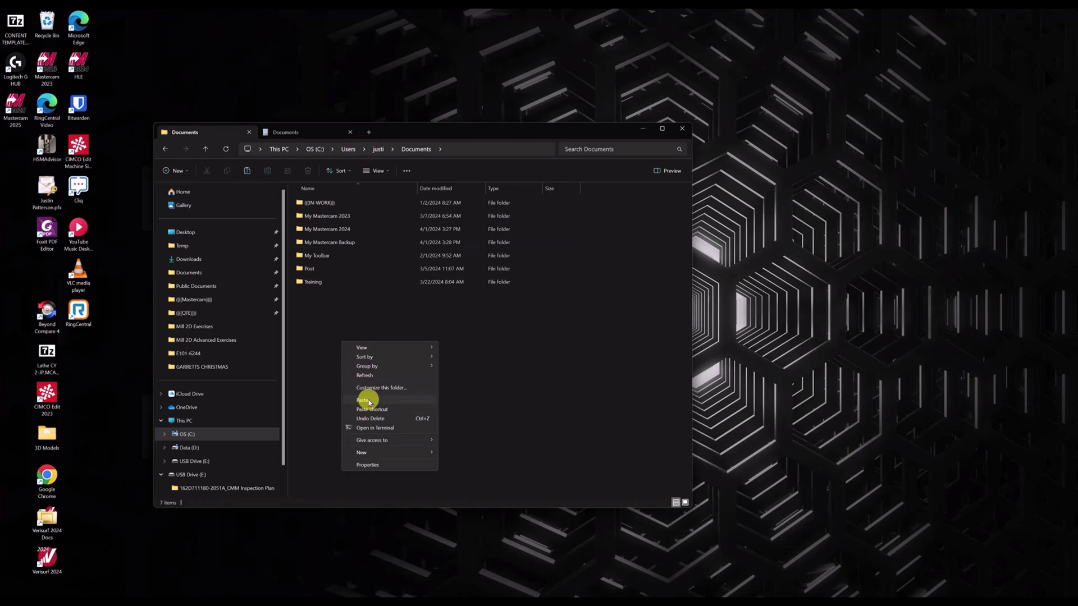
click(368, 399)
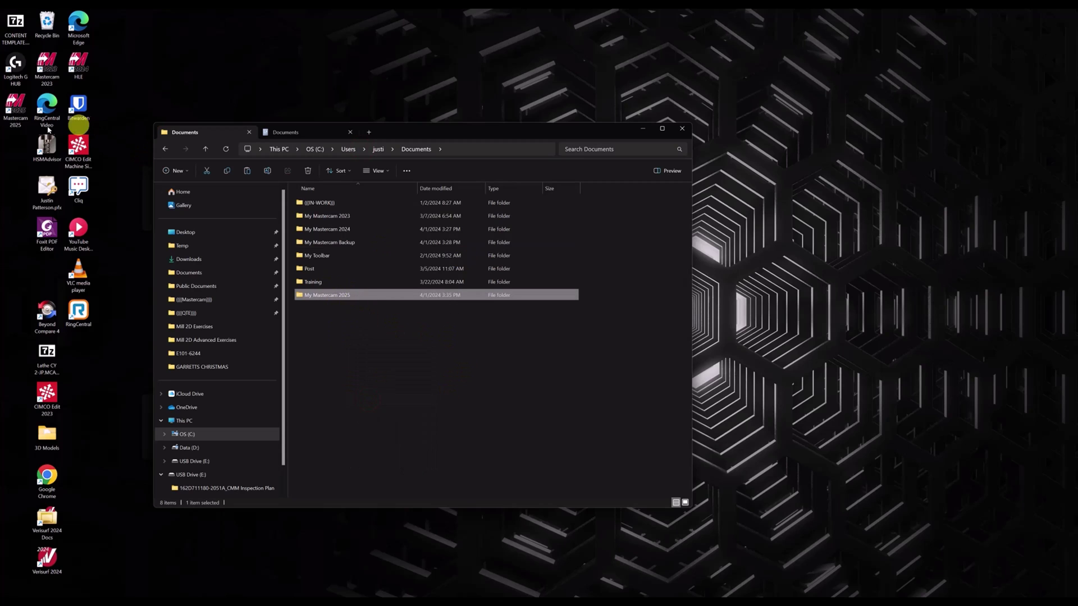
Relaunch Mastercam 2025 from its desktop shortcut to load the restored layout.
click(15, 108)
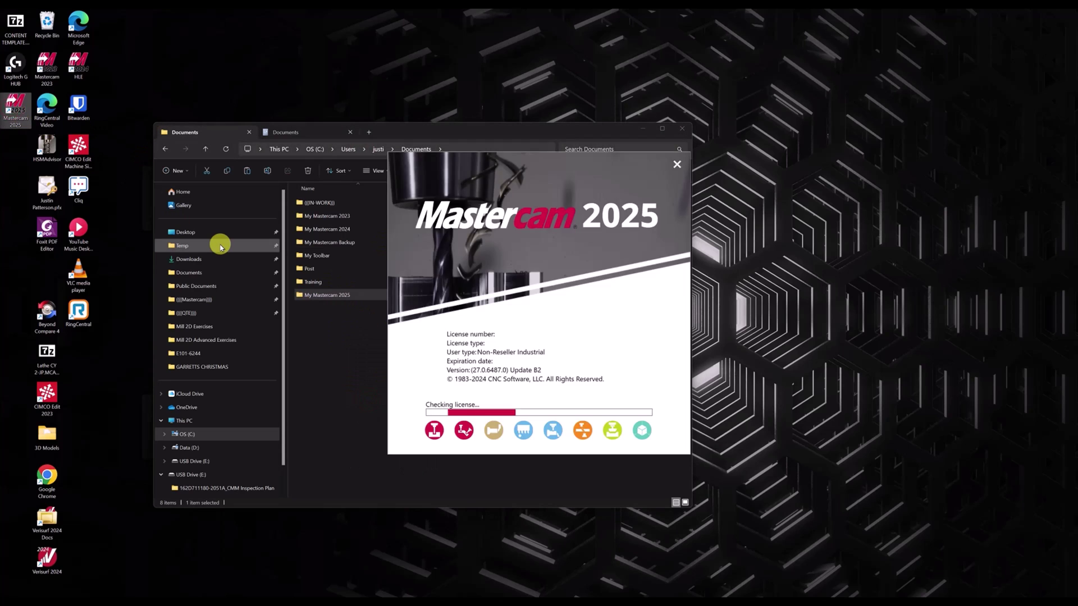